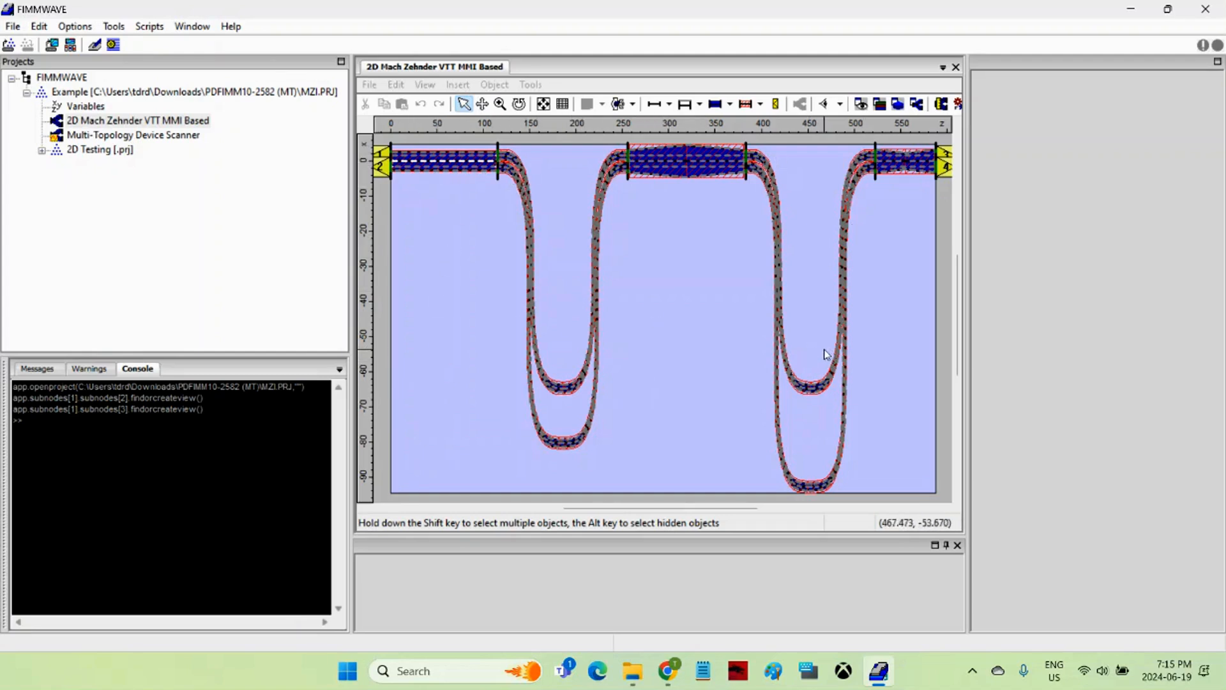
# Step: Inspect the junction between the waveguide bends and the central MMI section up close, and return to the full device layout
pyautogui.click(501, 106)
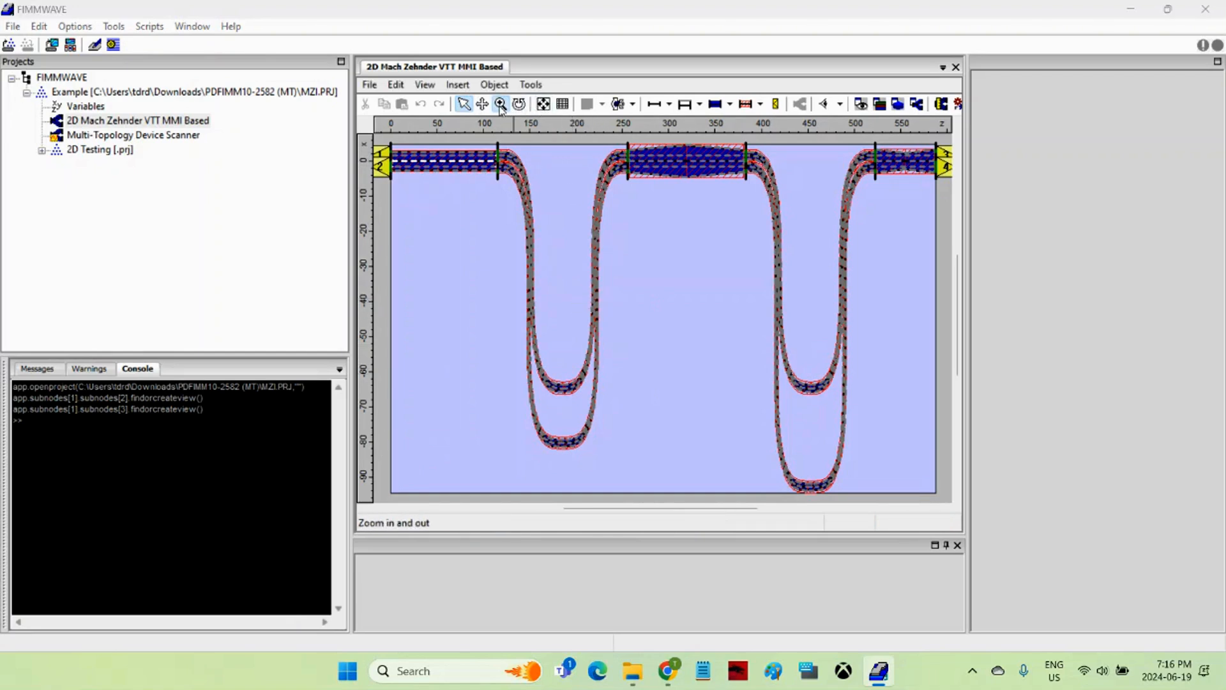
pyautogui.moveTo(597, 143); pyautogui.dragTo(669, 190)
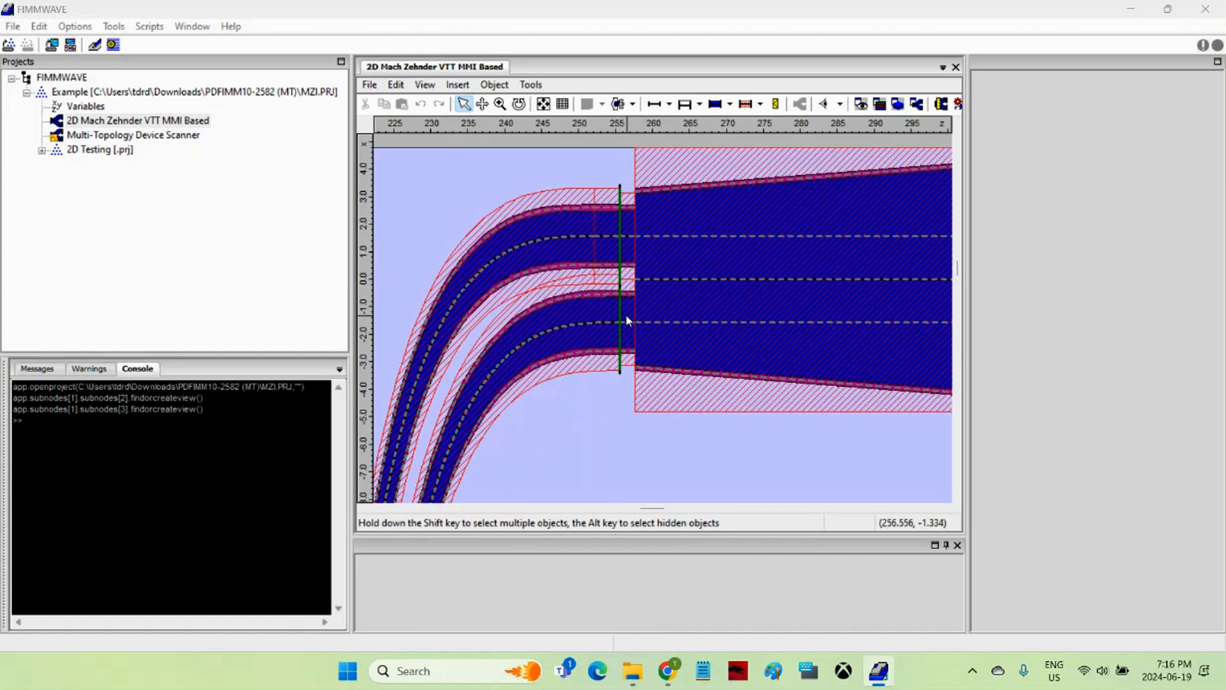
pyautogui.click(543, 104)
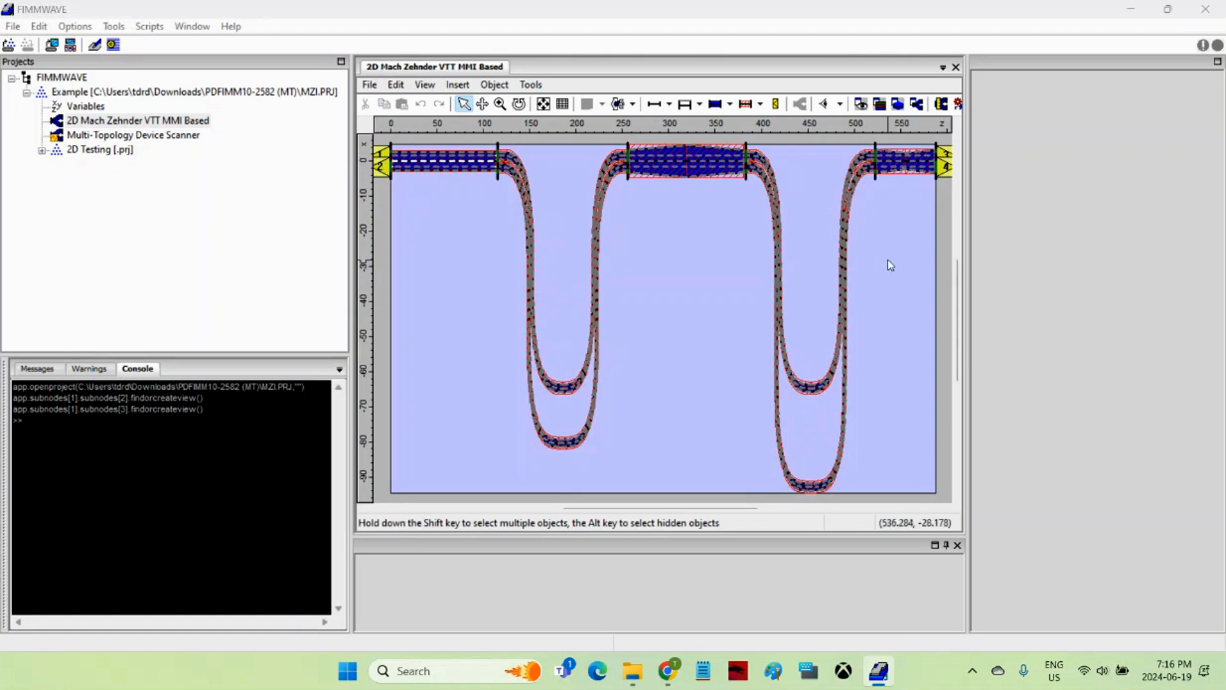
# Step: Review the FP Engine's MOLAB options, including the available solvers and the FDM solver parameters, without changing them
pyautogui.click(959, 109)
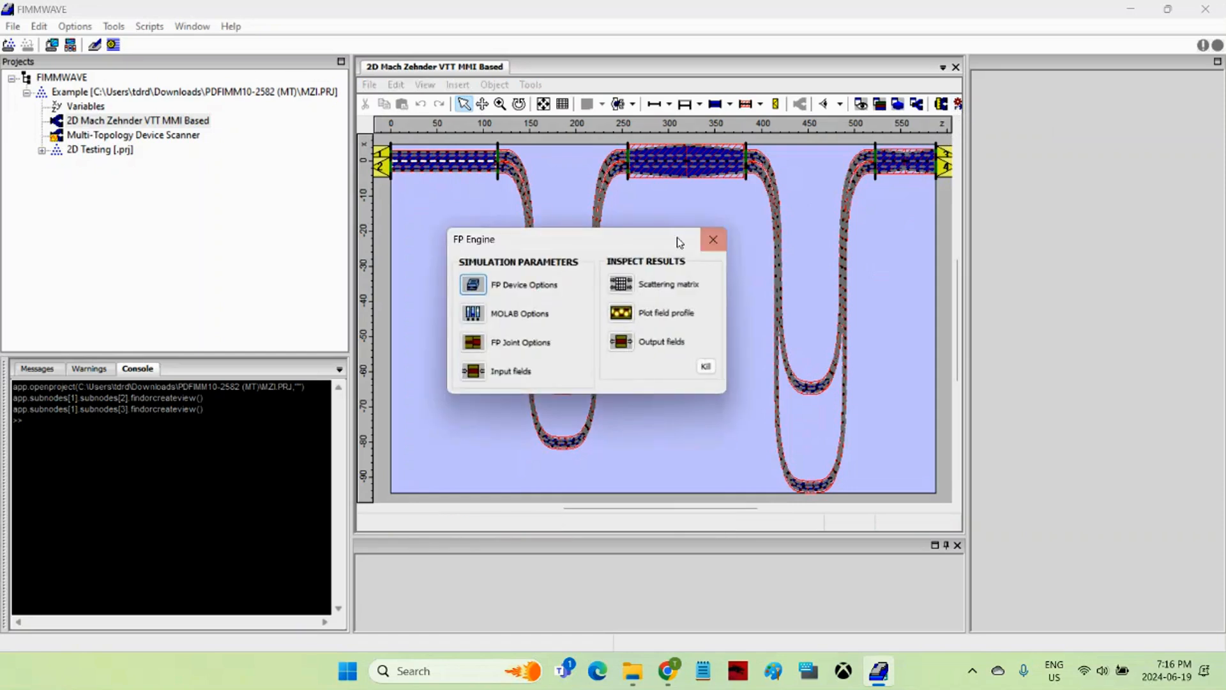
pyautogui.moveTo(649, 241); pyautogui.dragTo(319, 204)
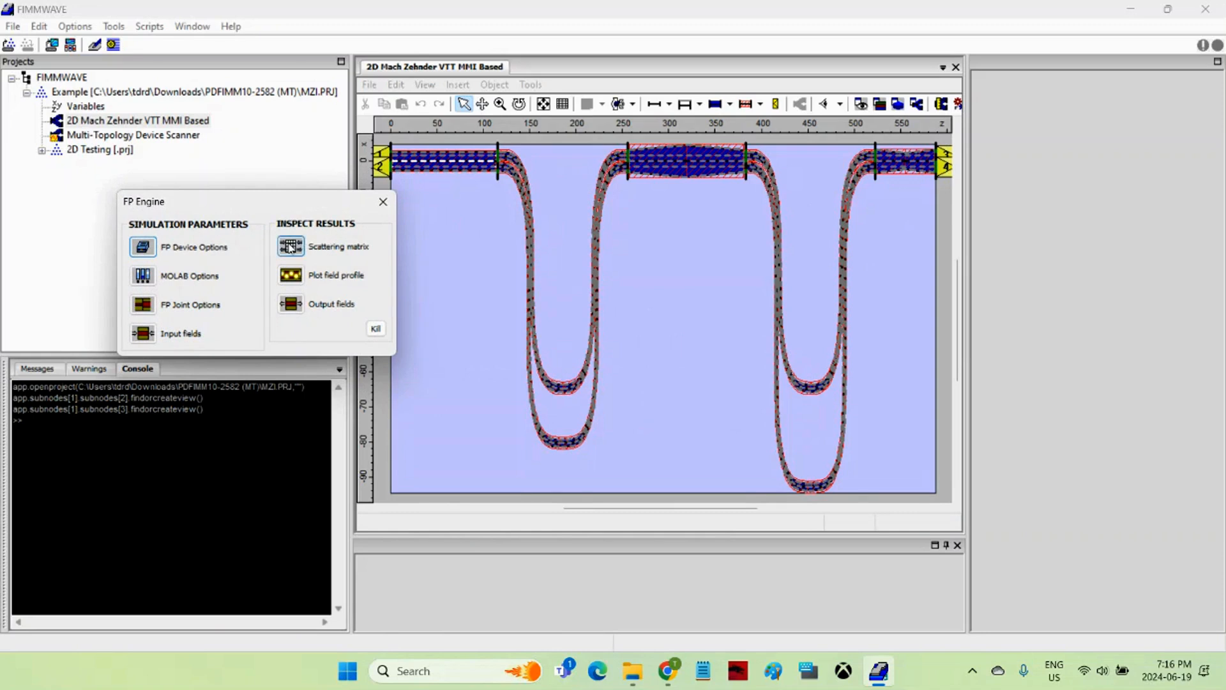
pyautogui.click(147, 281)
pyautogui.moveTo(231, 160); pyautogui.dragTo(289, 221)
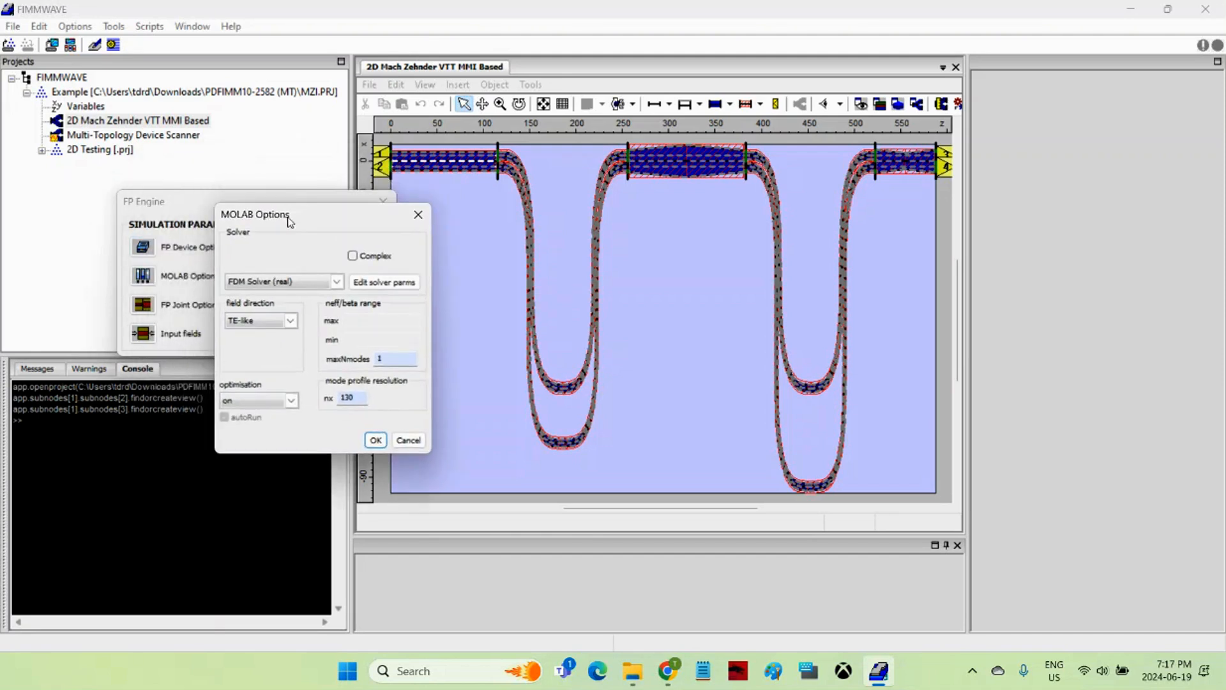
pyautogui.click(316, 282)
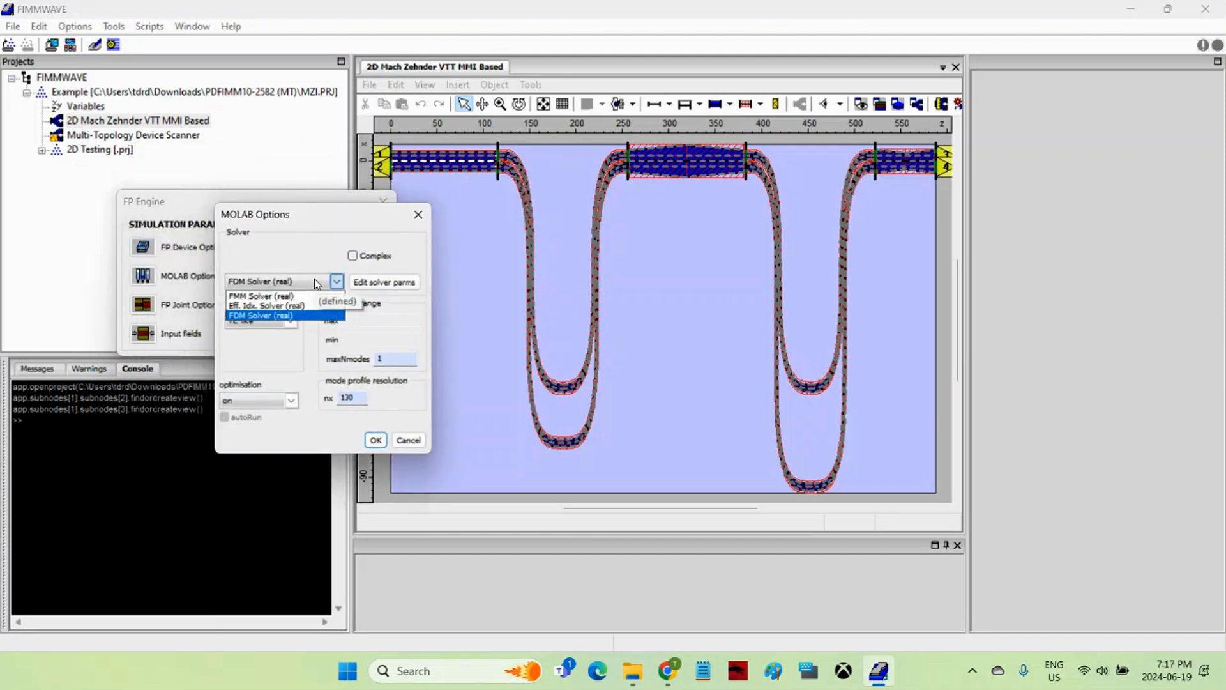
pyautogui.click(302, 245)
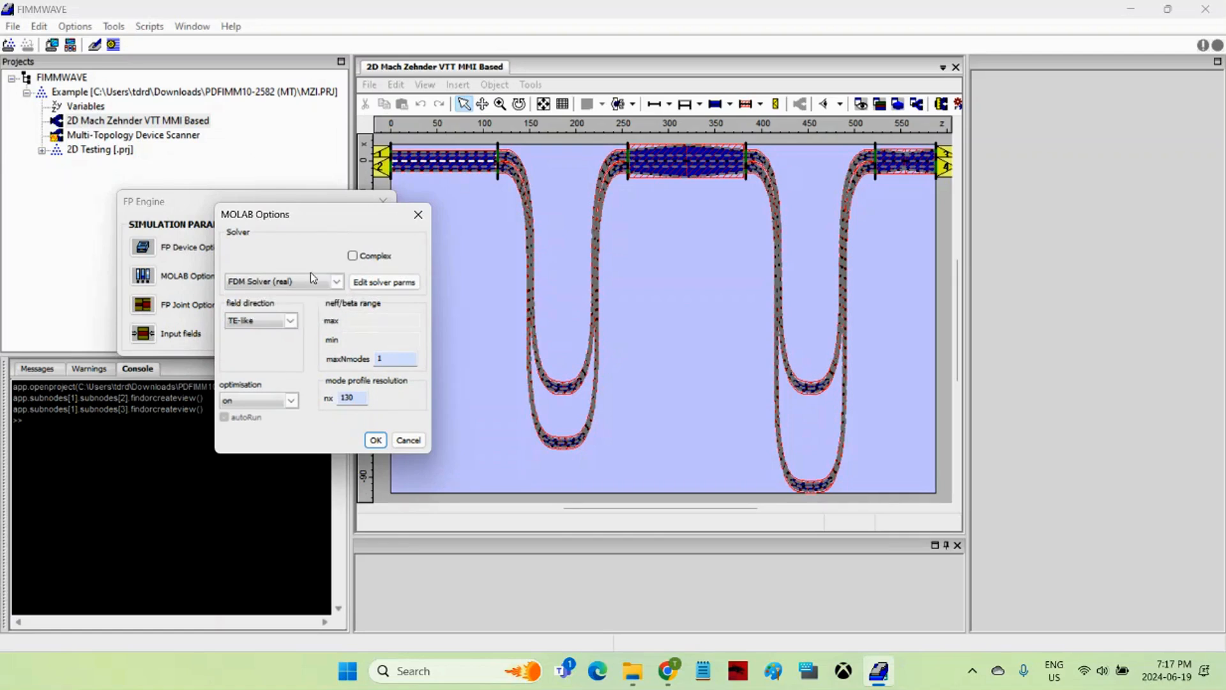
pyautogui.click(279, 280)
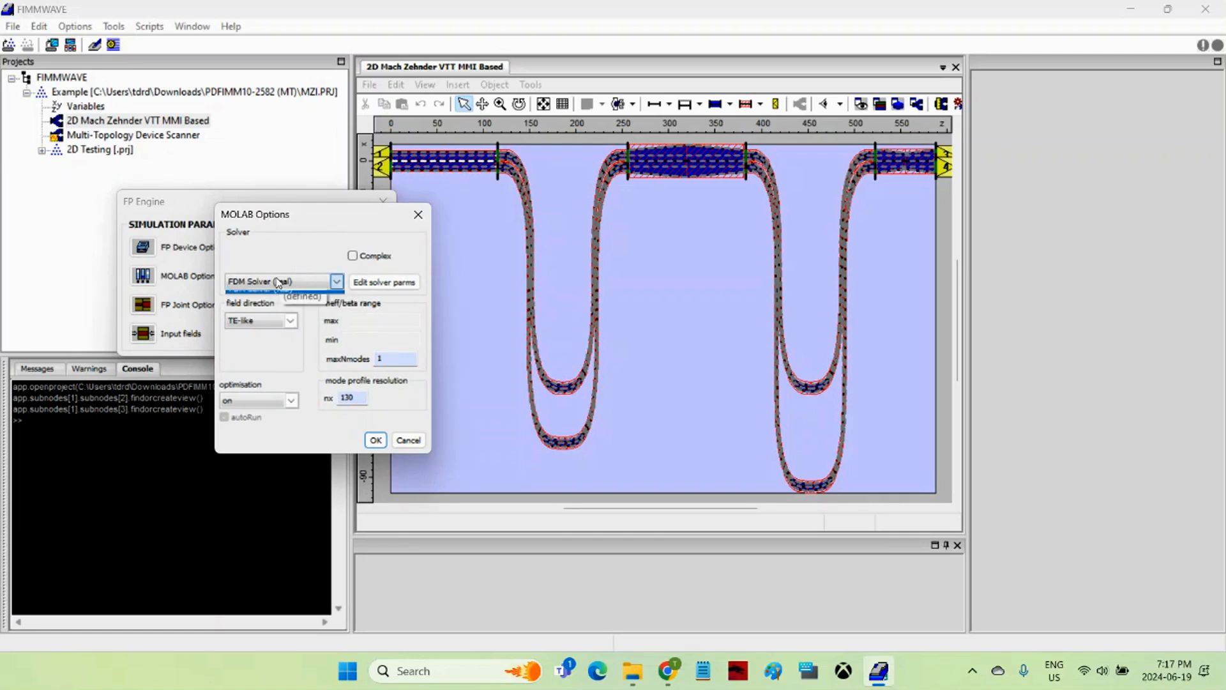
pyautogui.click(264, 255)
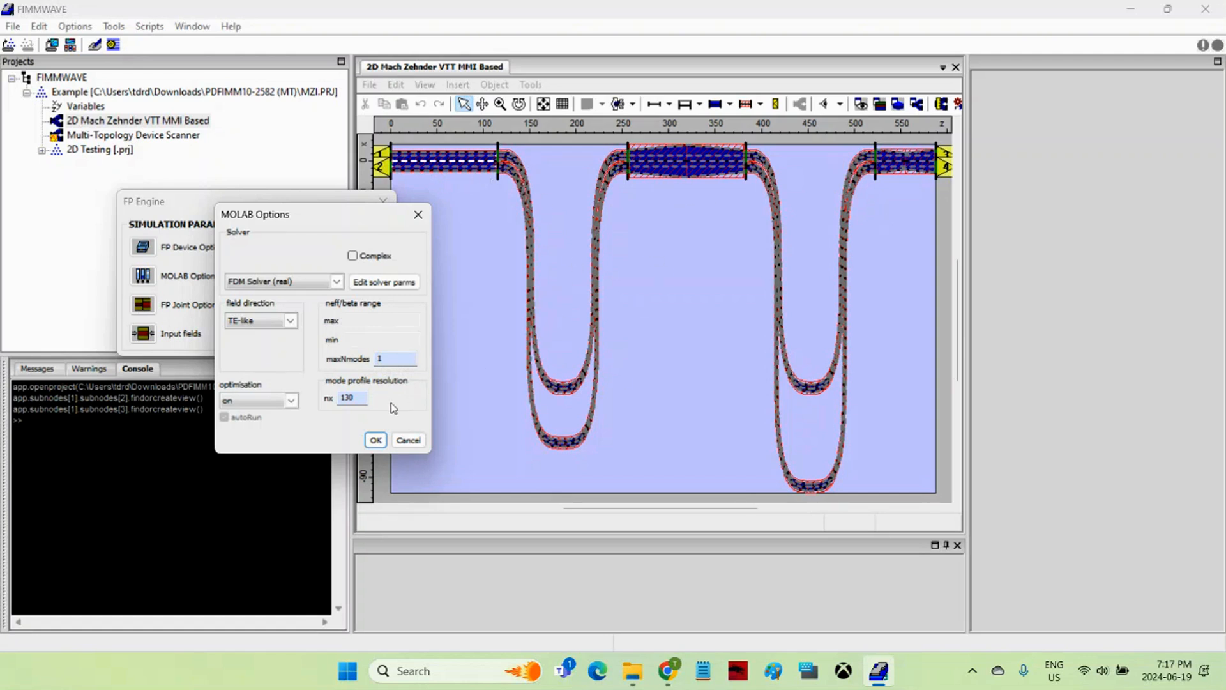
pyautogui.click(380, 282)
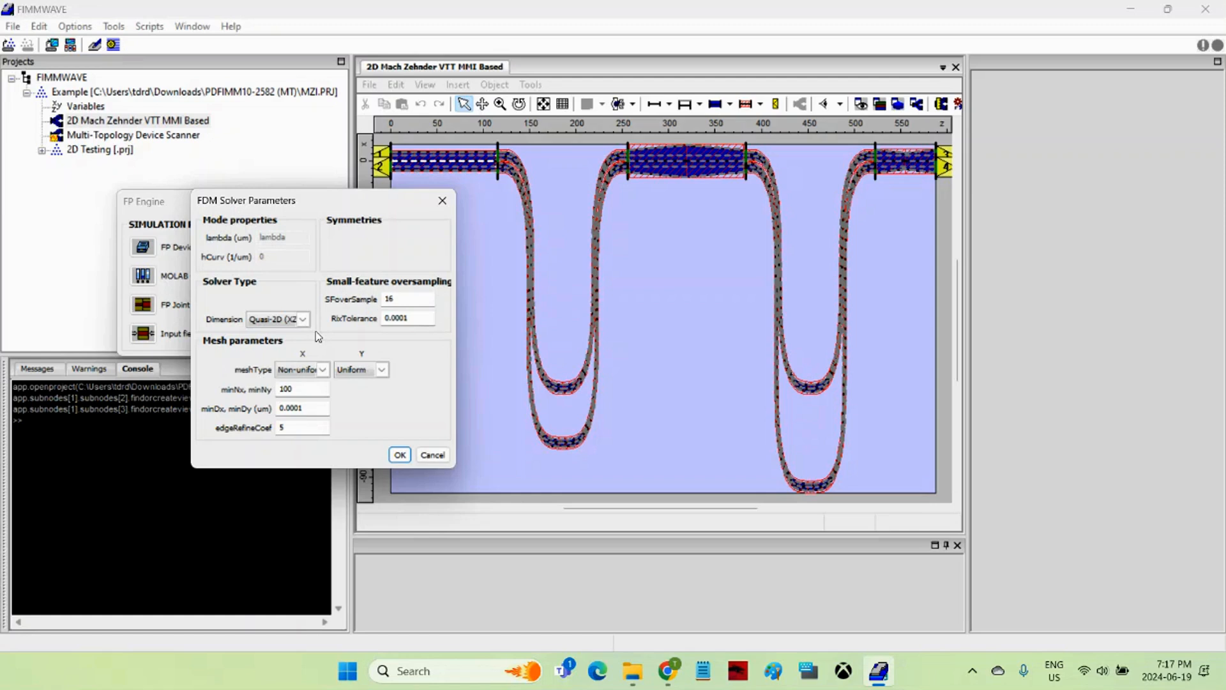
pyautogui.click(429, 453)
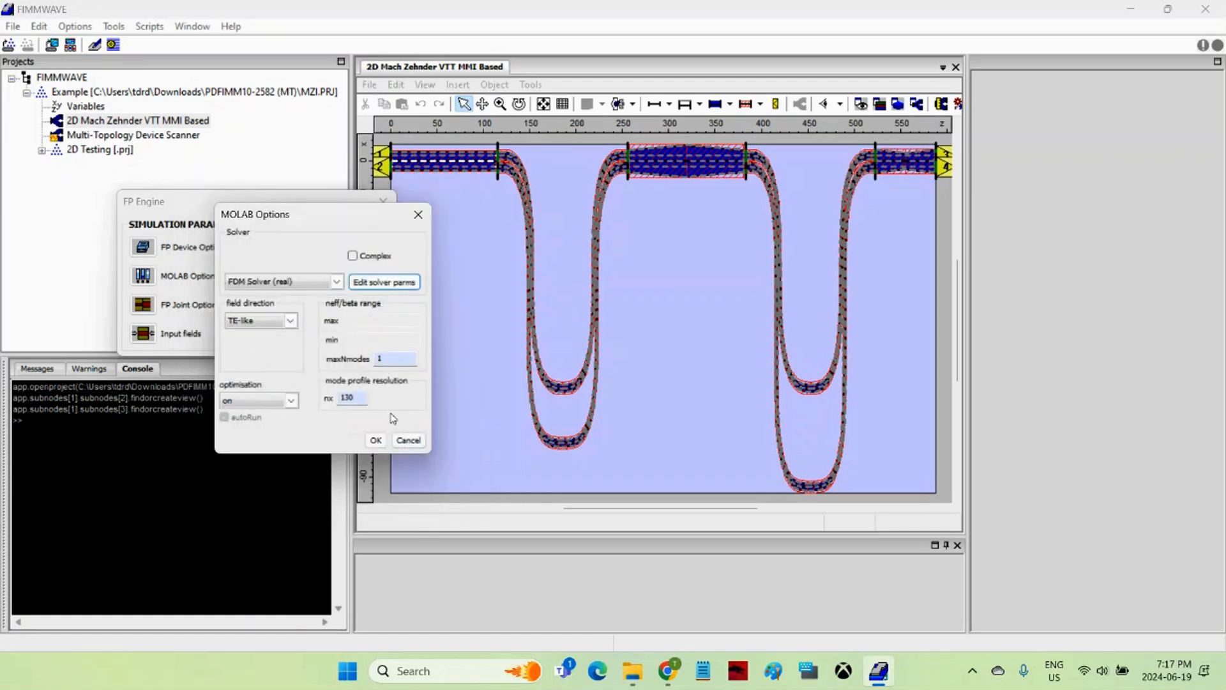
pyautogui.click(405, 440)
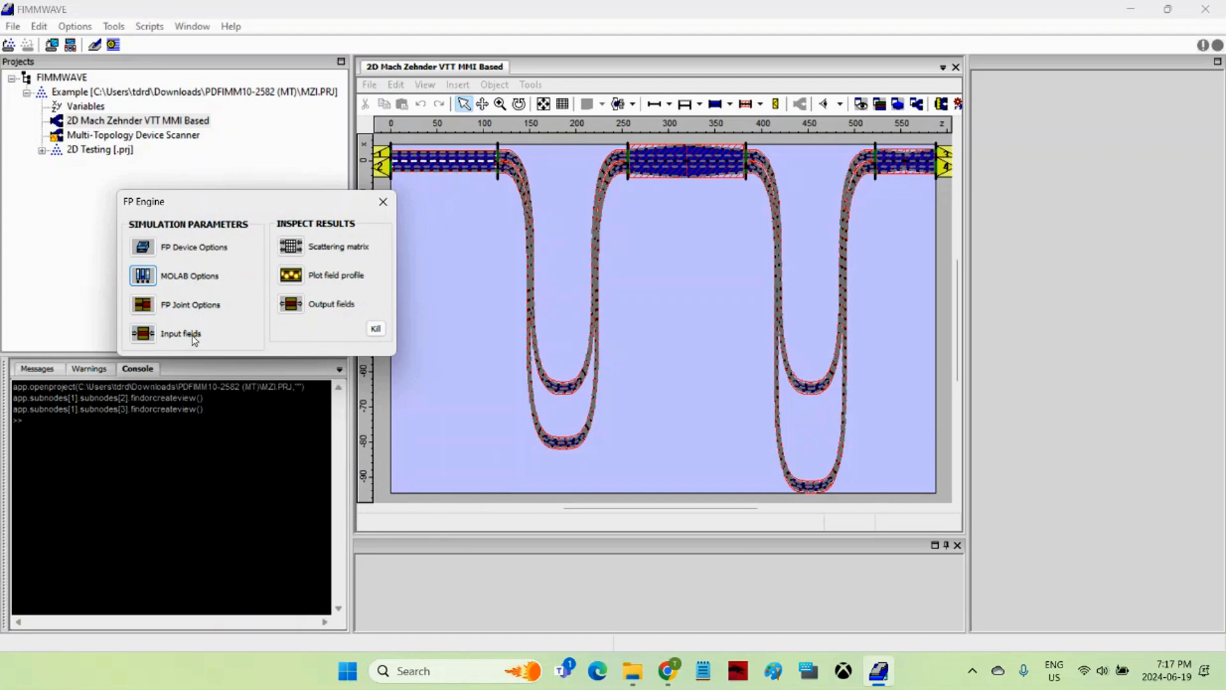
# Step: Calculate the device's scattering matrix and inspect the coefficients from input port-1 to output port-3 and port-4
pyautogui.click(295, 248)
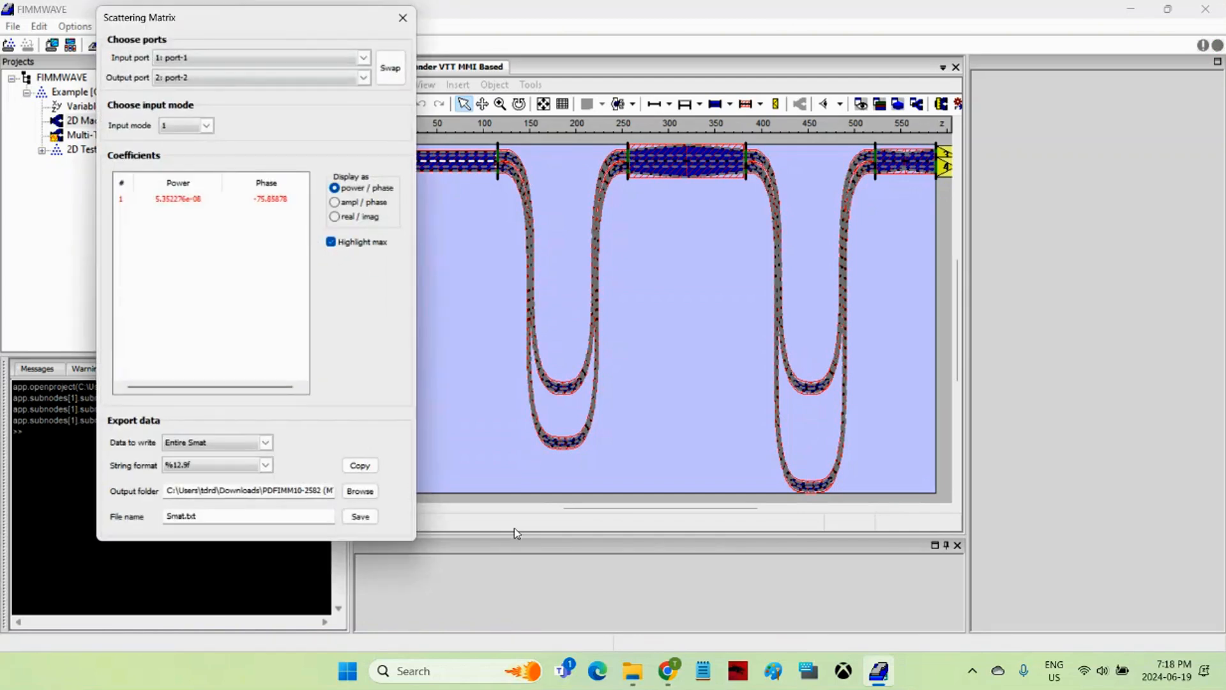
pyautogui.moveTo(250, 24); pyautogui.dragTo(629, 97)
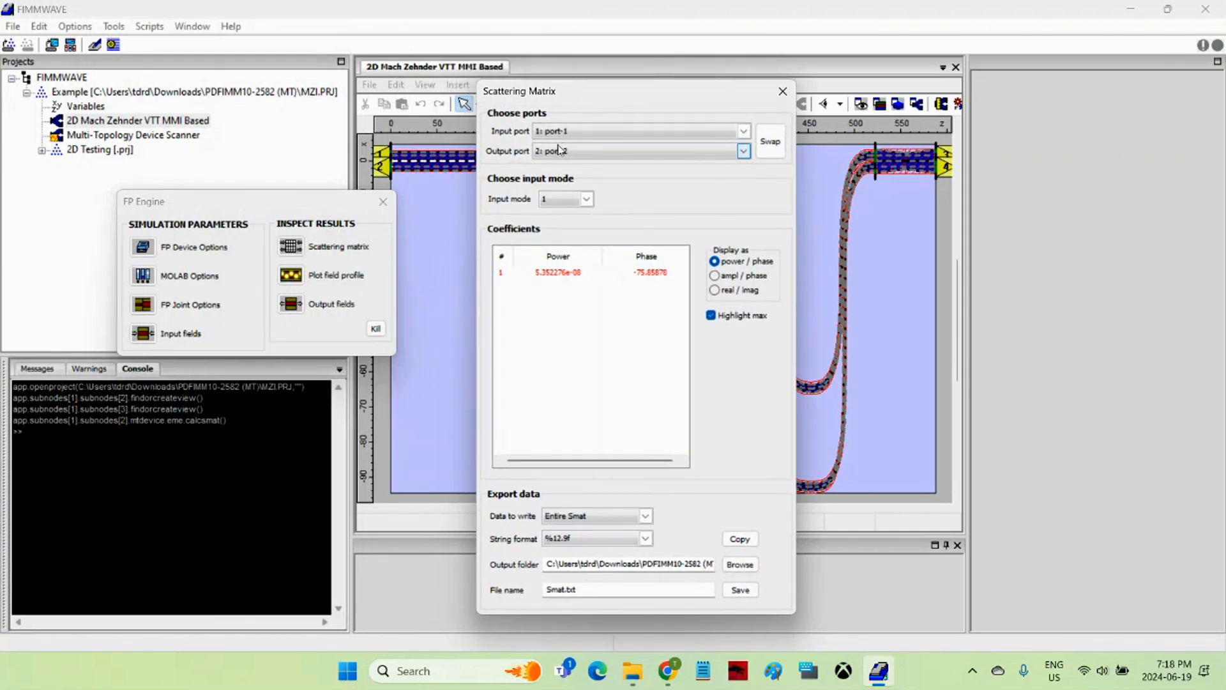
pyautogui.click(743, 150)
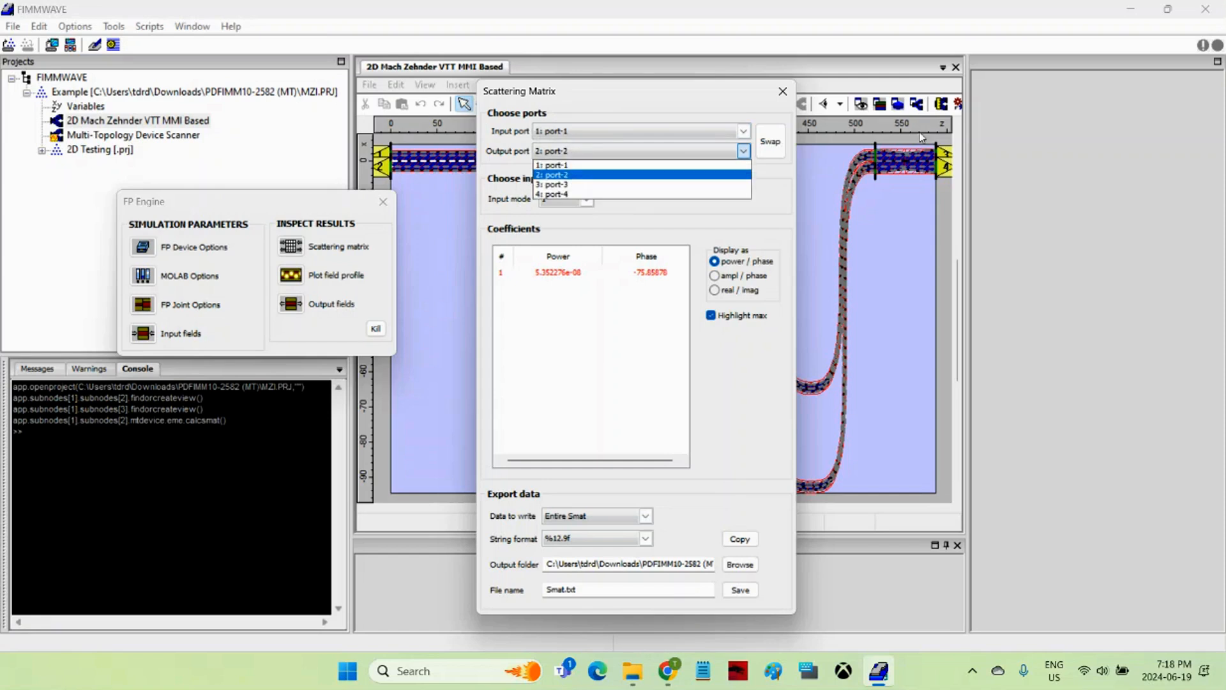
pyautogui.click(608, 184)
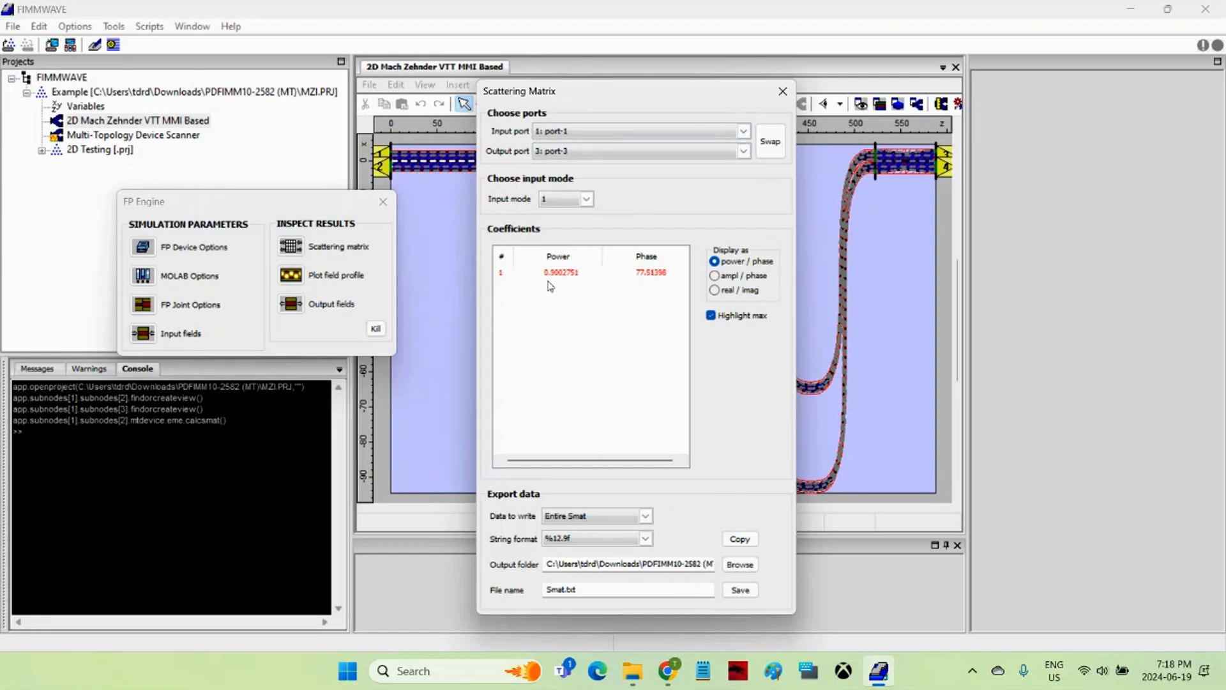
pyautogui.click(744, 150)
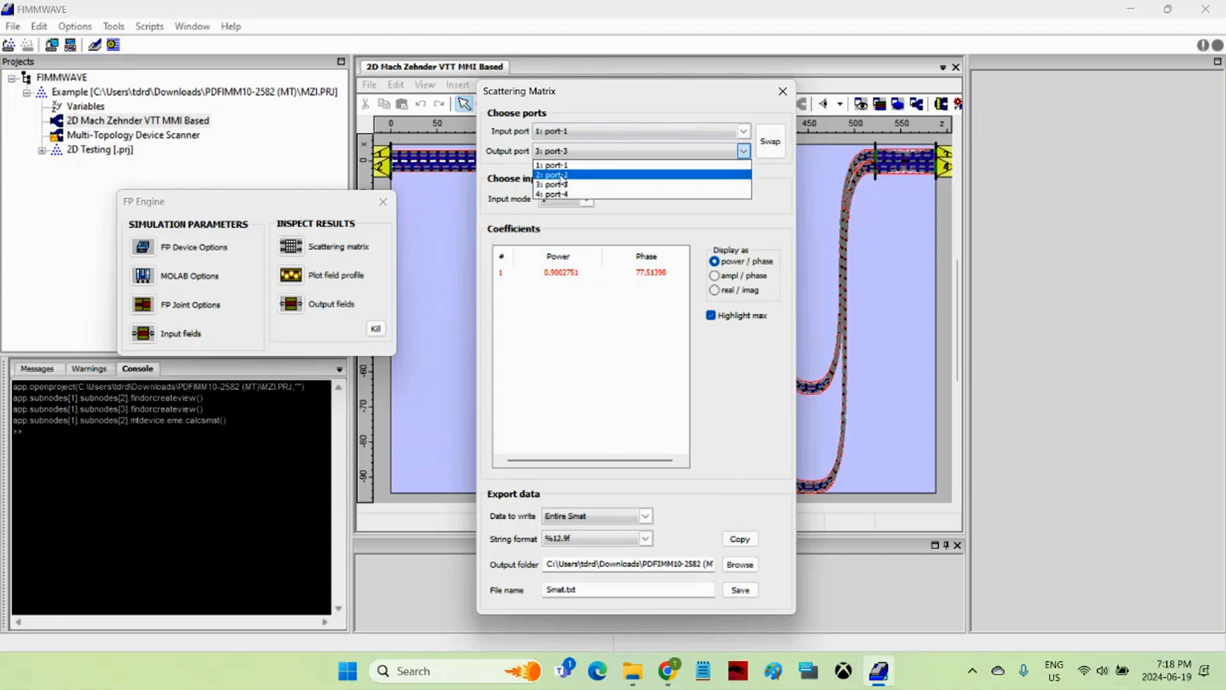
pyautogui.click(562, 195)
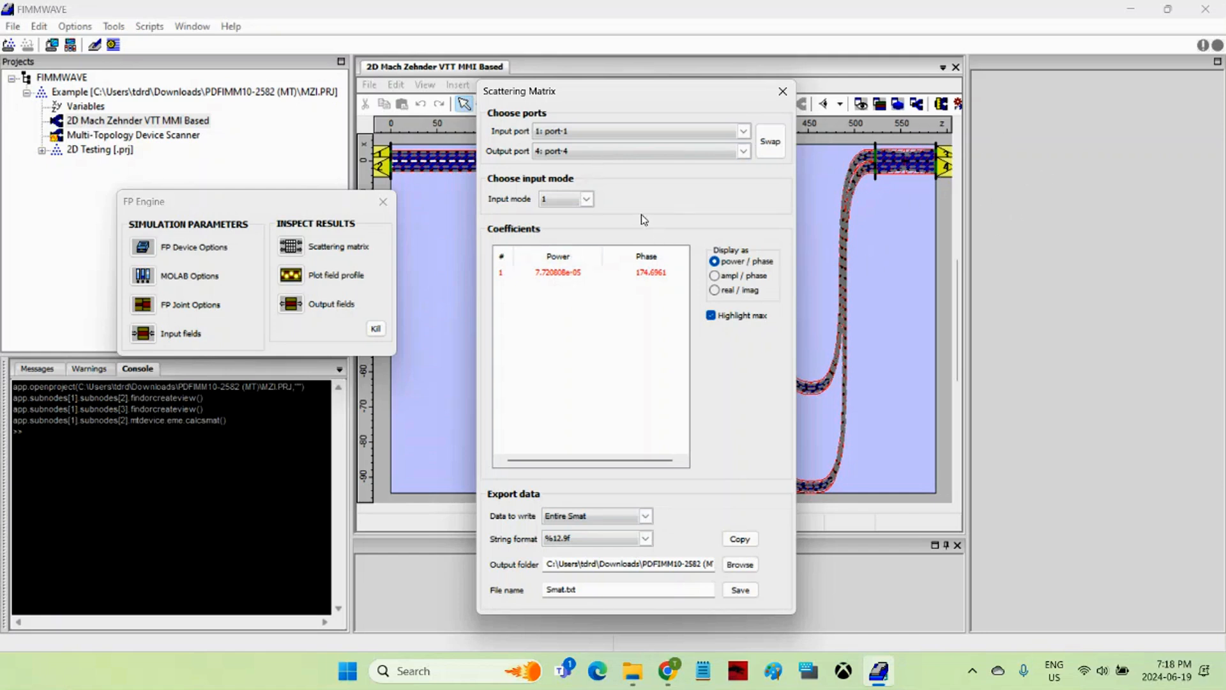
pyautogui.click(781, 93)
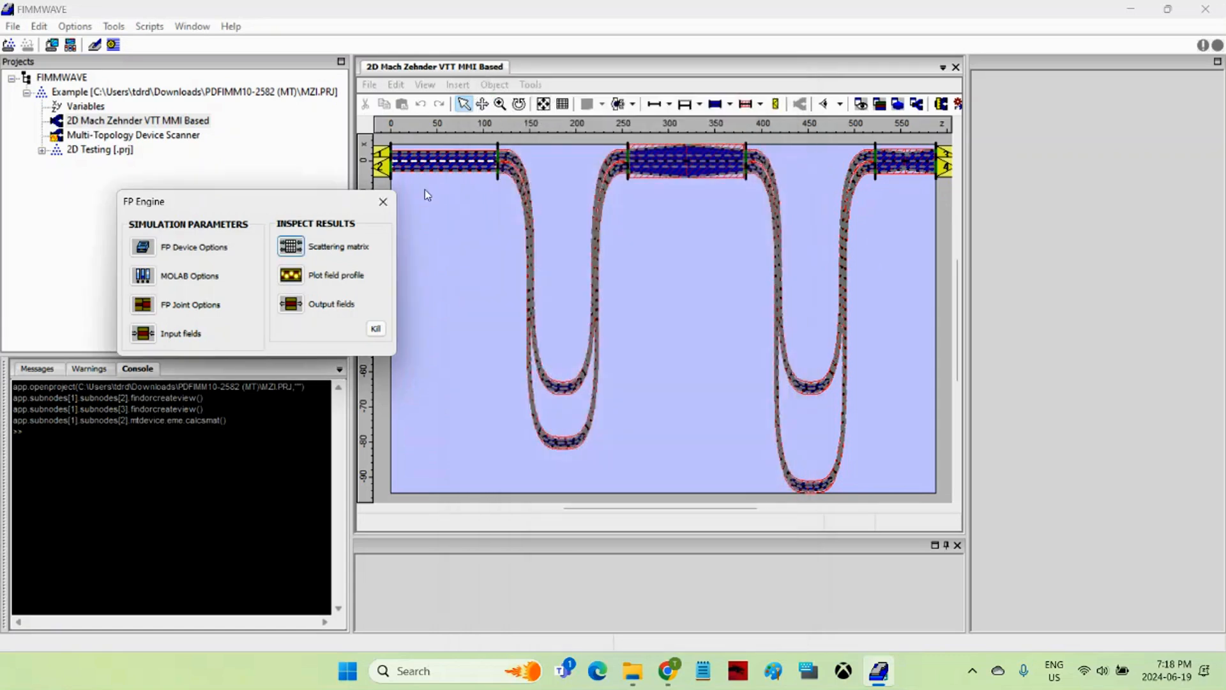
pyautogui.click(381, 203)
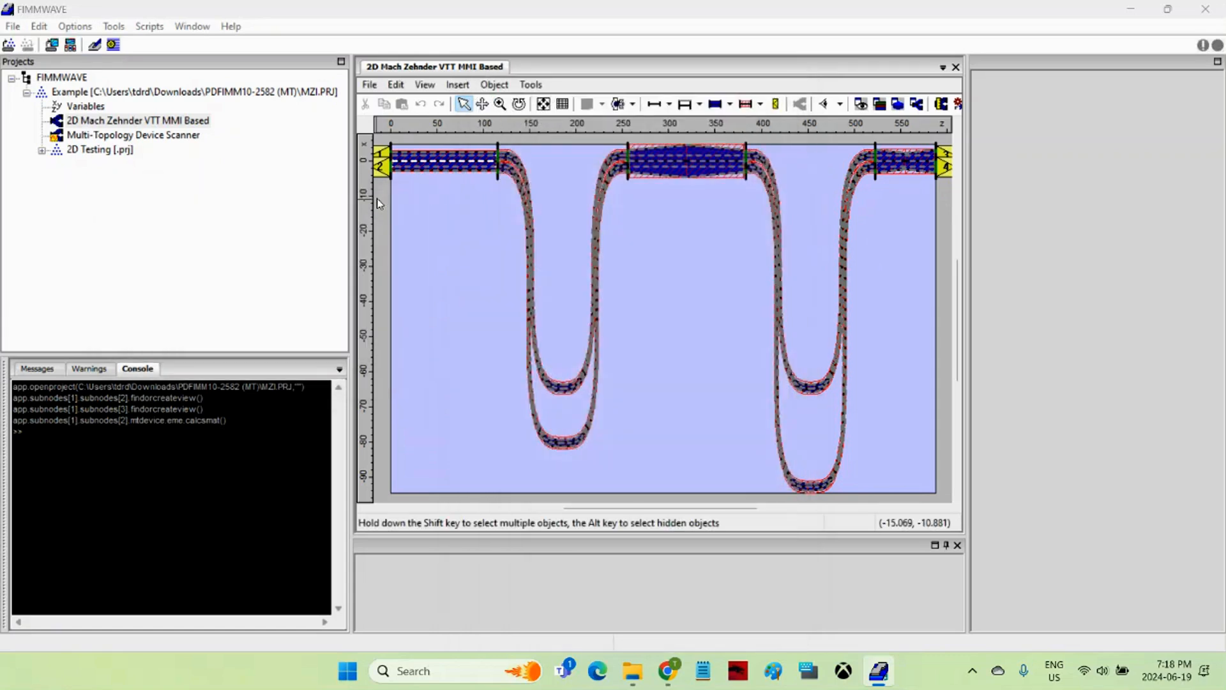
# Step: Open the Multi-Topology Device Scanner and load the saved wavelength scan chart file, examining both output port curves in an enlarged view
pyautogui.doubleClick(139, 136)
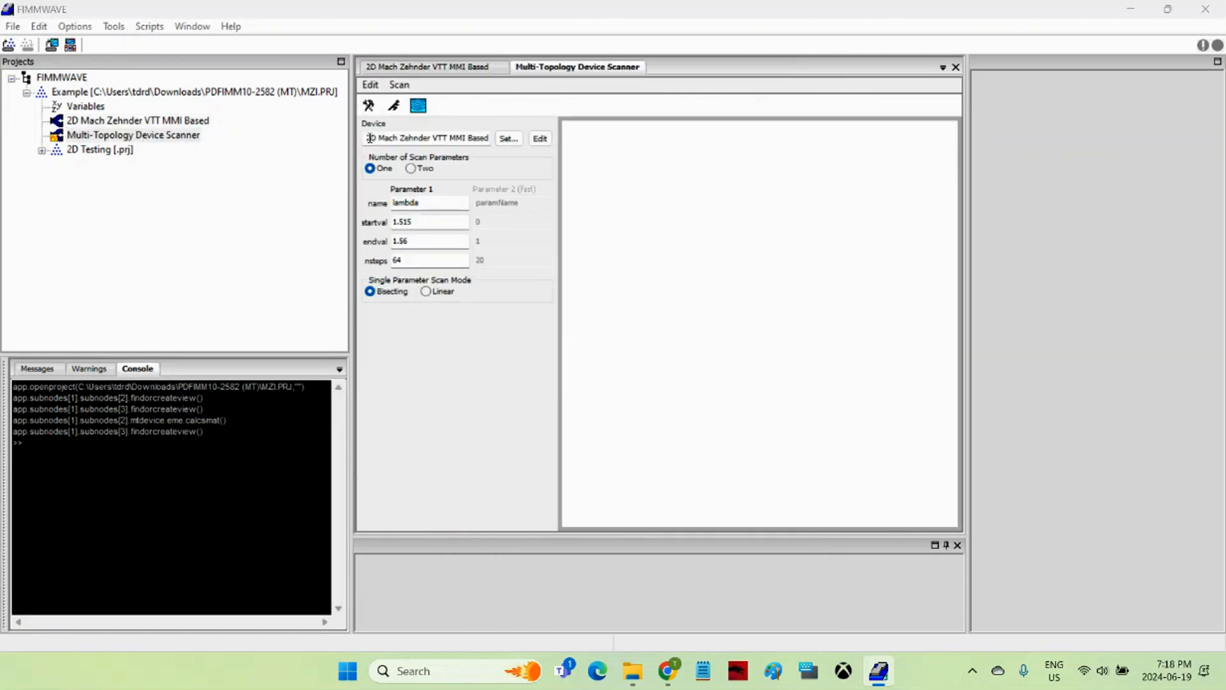
pyautogui.moveTo(369, 138); pyautogui.dragTo(476, 136)
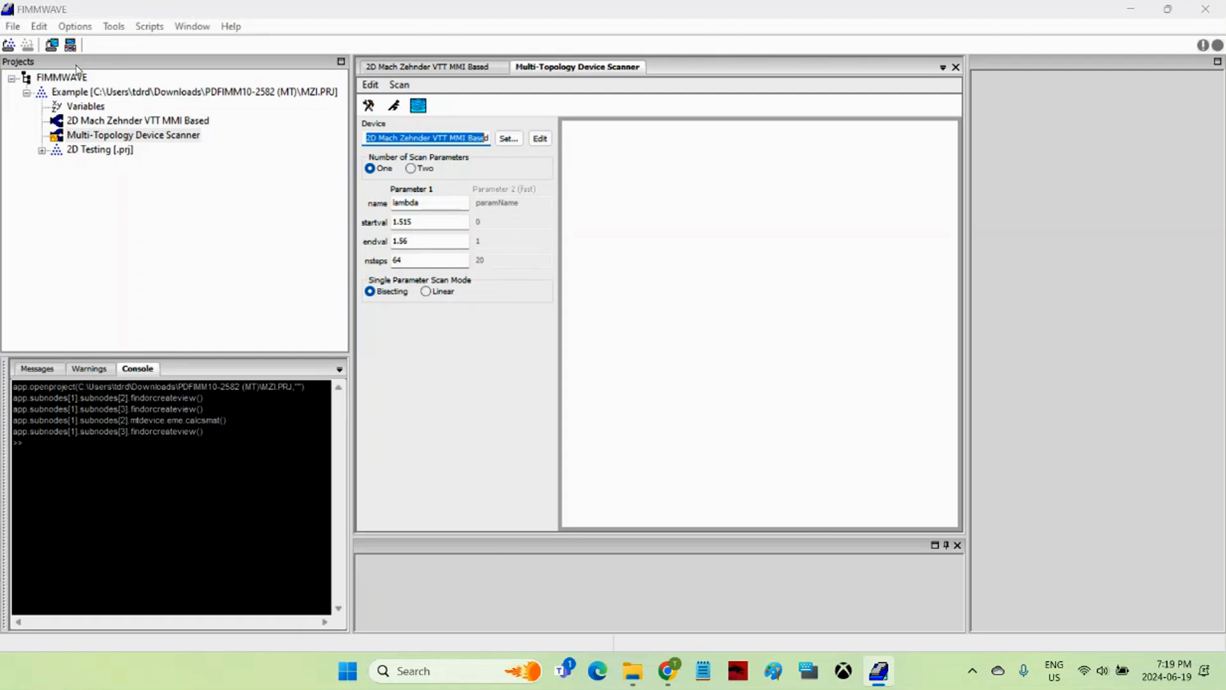
pyautogui.click(52, 45)
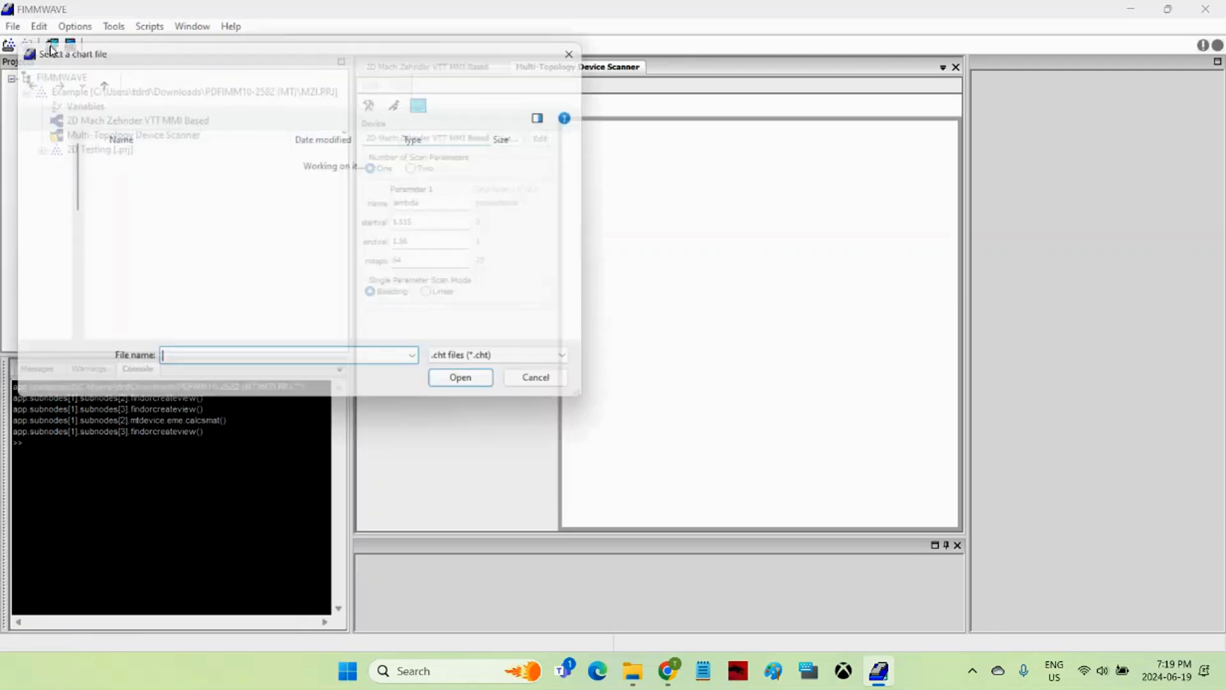
pyautogui.click(136, 184)
pyautogui.doubleClick(135, 185)
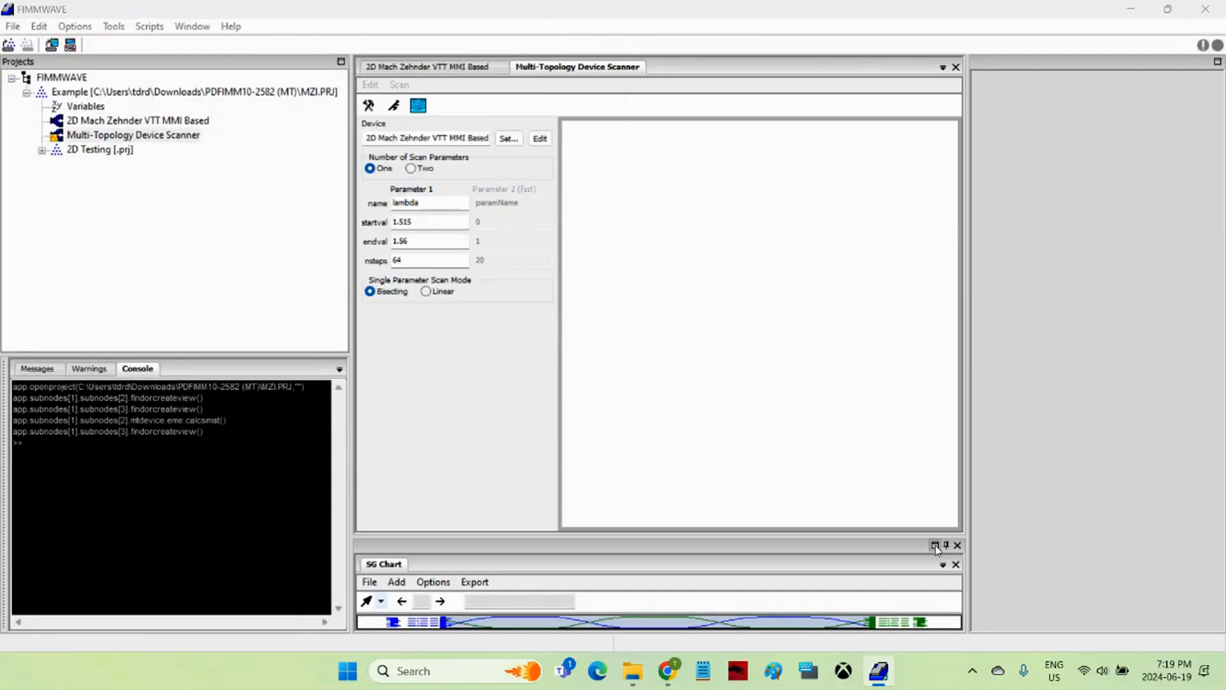
pyautogui.click(935, 544)
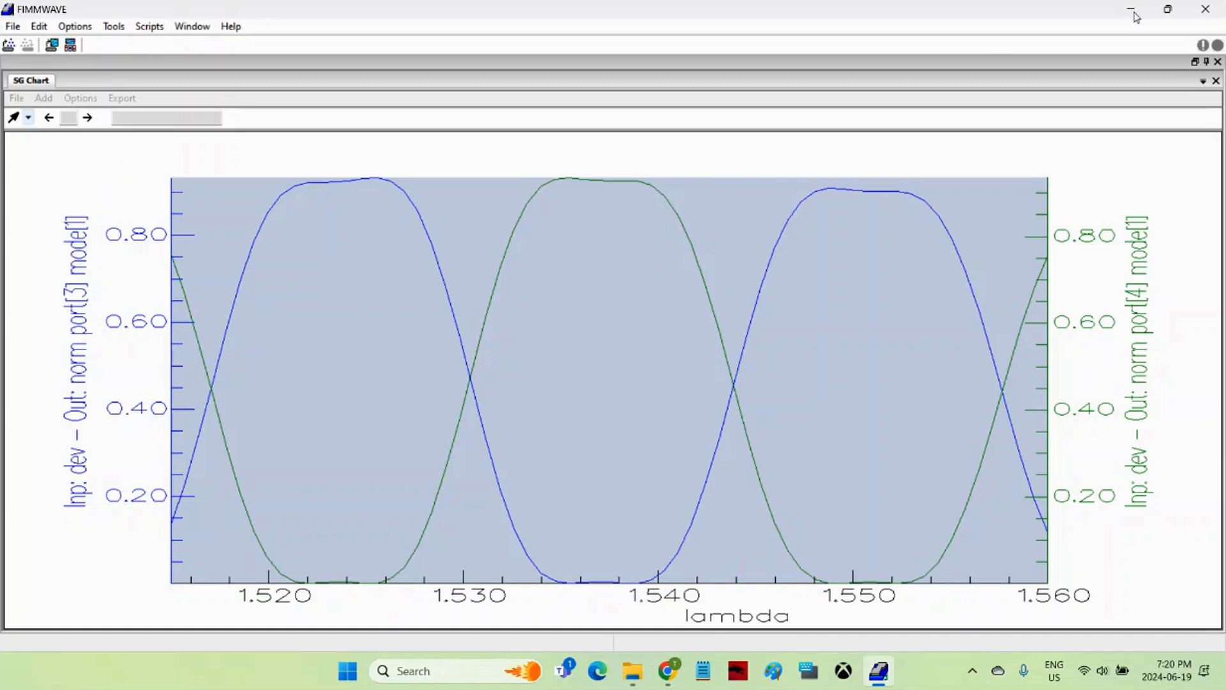
pyautogui.click(1194, 62)
# Step: Set the lambda variable in the project's variables to 1.538
pyautogui.doubleClick(80, 106)
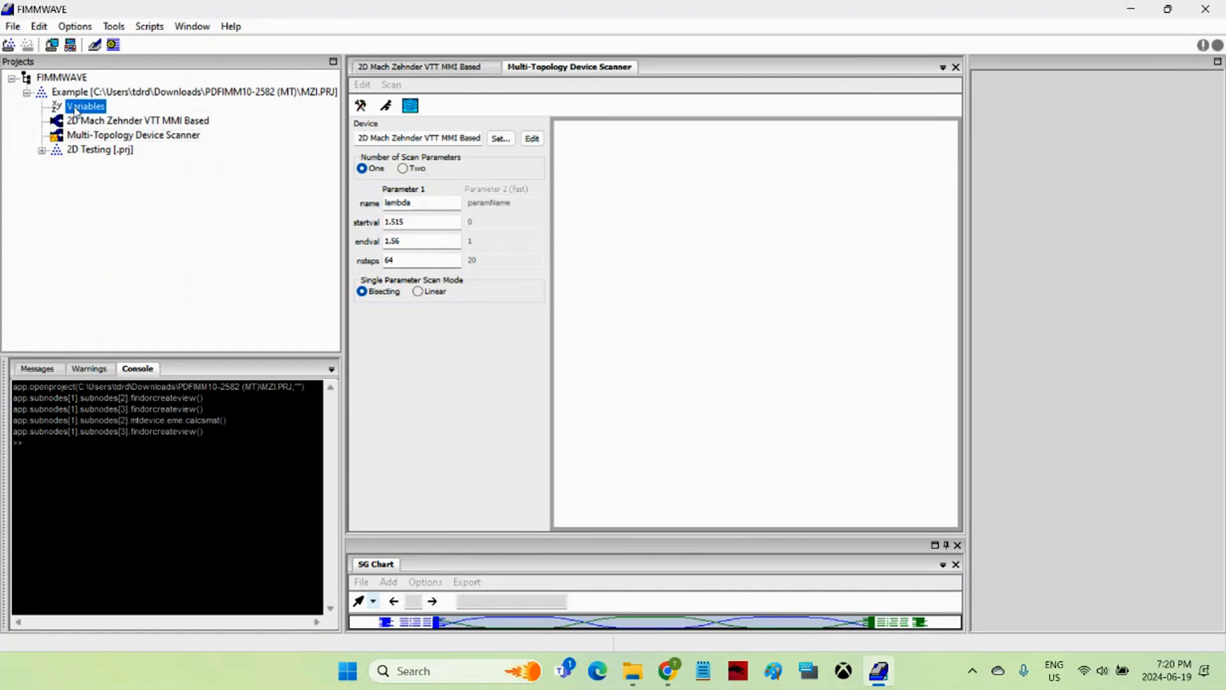
pyautogui.click(589, 369)
pyautogui.moveTo(589, 369); pyautogui.dragTo(666, 373)
pyautogui.write('3')
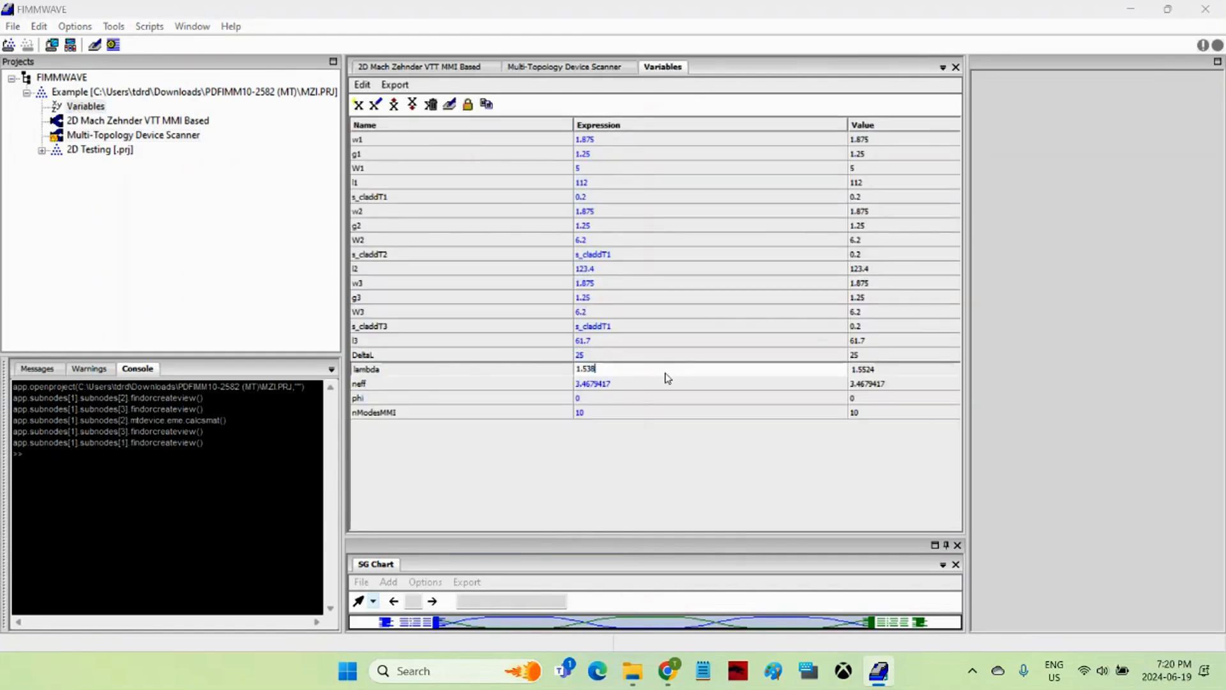
pyautogui.write('8')
pyautogui.press('Return')
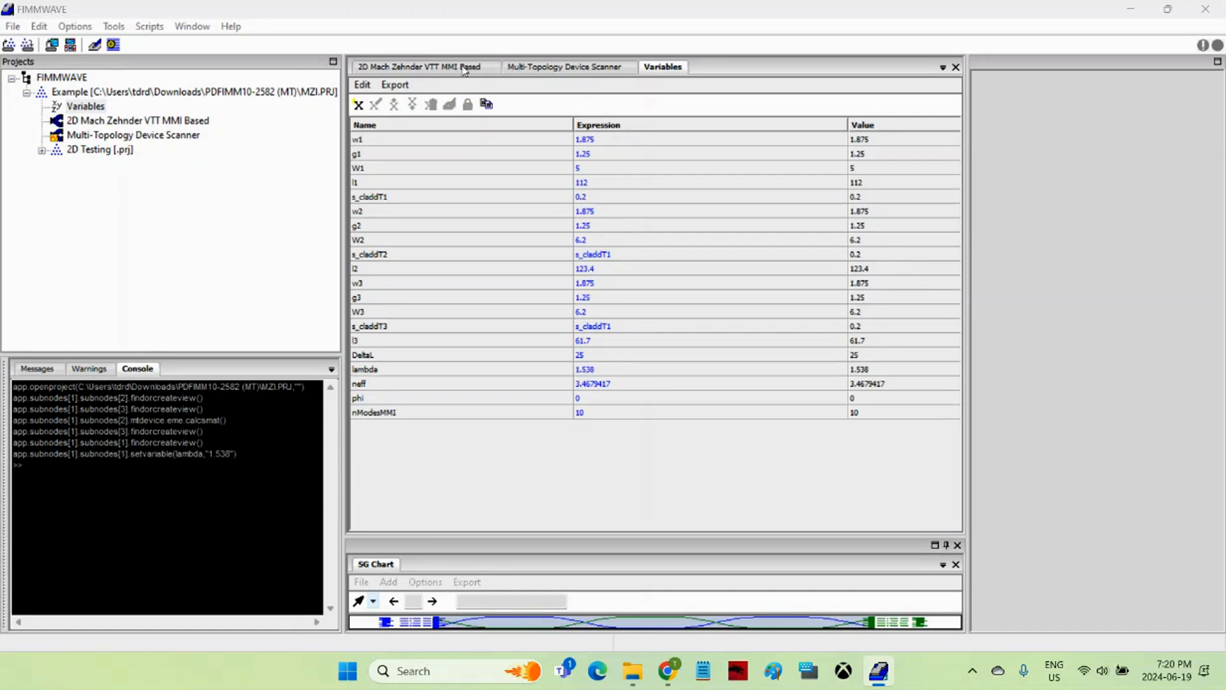
# Step: Recalculate the Mach-Zehnder device's scattering matrix at the new wavelength and check transmission from port-1 to port-3 and port-4
pyautogui.click(406, 66)
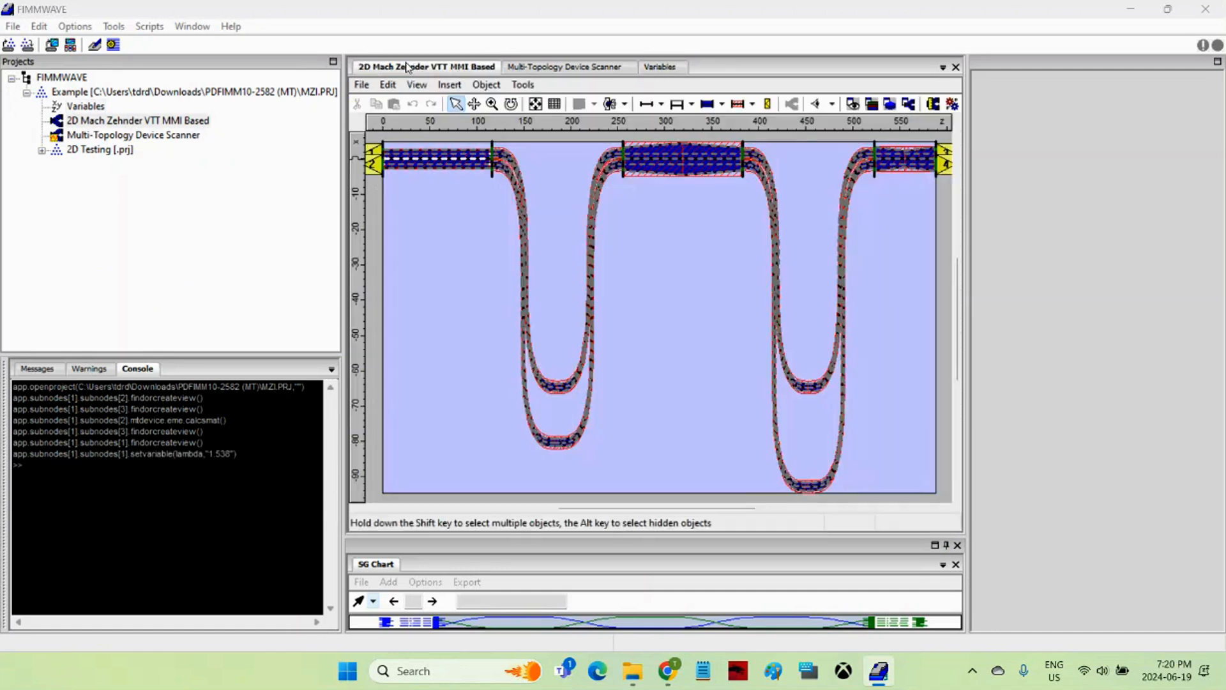
pyautogui.click(951, 103)
pyautogui.click(615, 284)
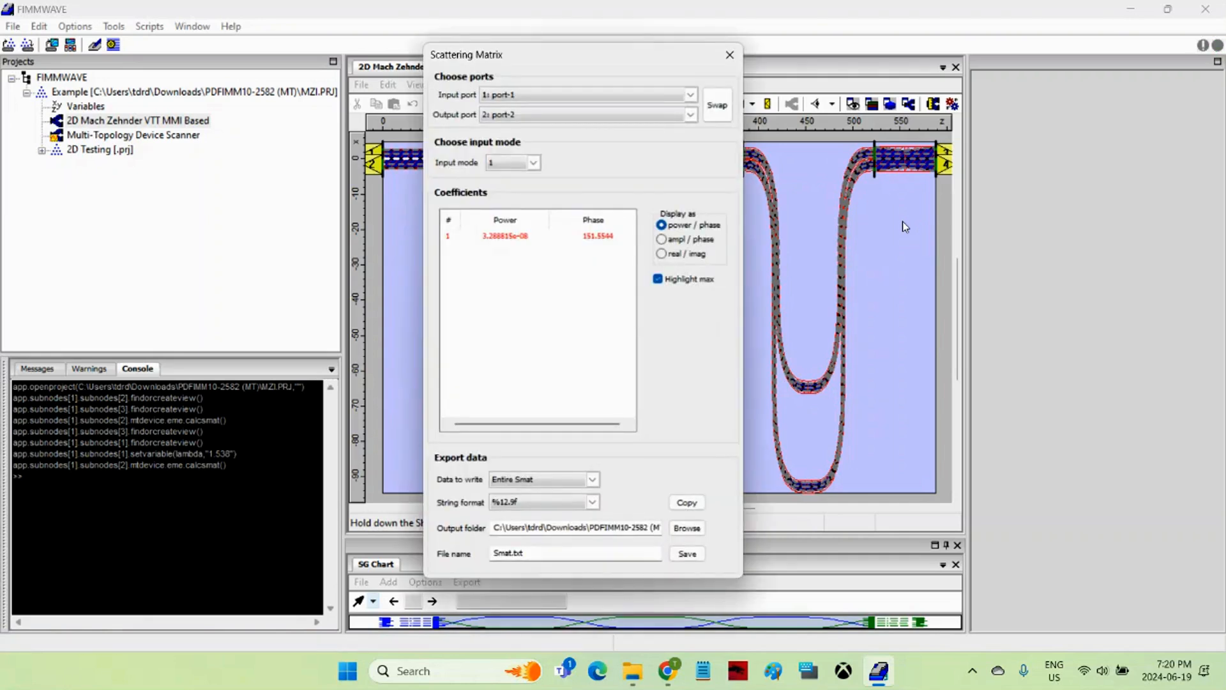
pyautogui.click(511, 115)
pyautogui.click(511, 151)
pyautogui.click(530, 115)
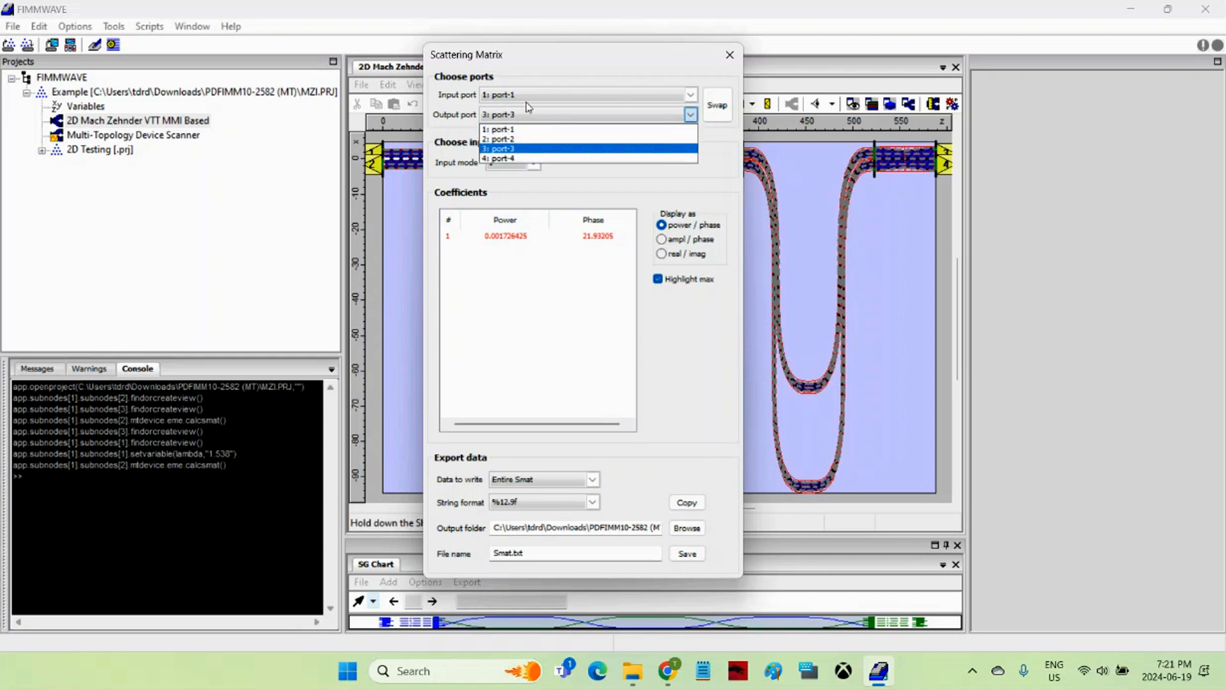
pyautogui.click(503, 157)
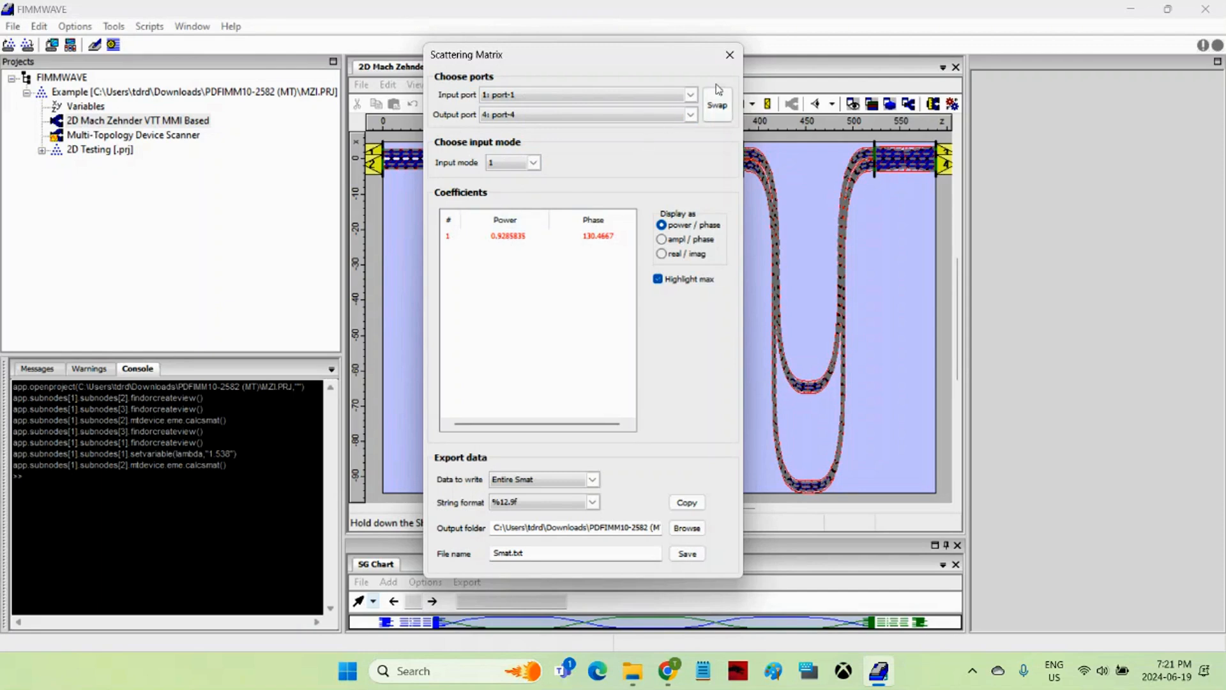
pyautogui.click(730, 61)
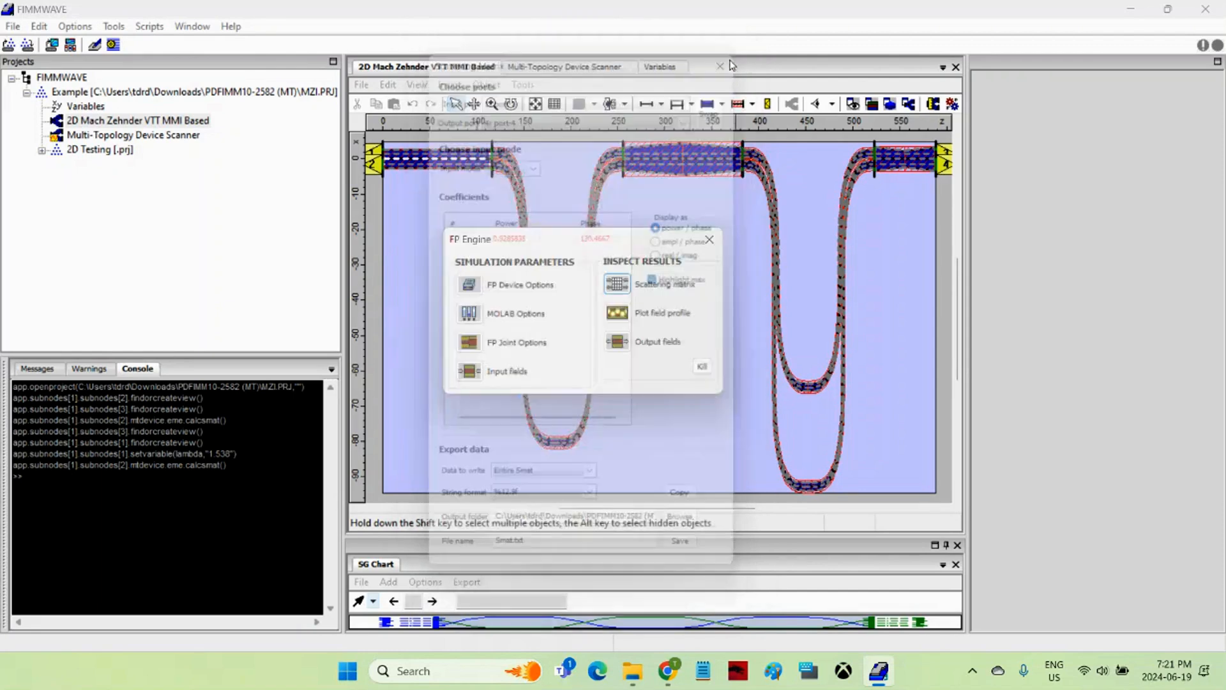
# Step: Plot the device's intensity field profile with ds and dx of 0.1 um, and widen the device view to examine it
pyautogui.moveTo(619, 240); pyautogui.dragTo(367, 225)
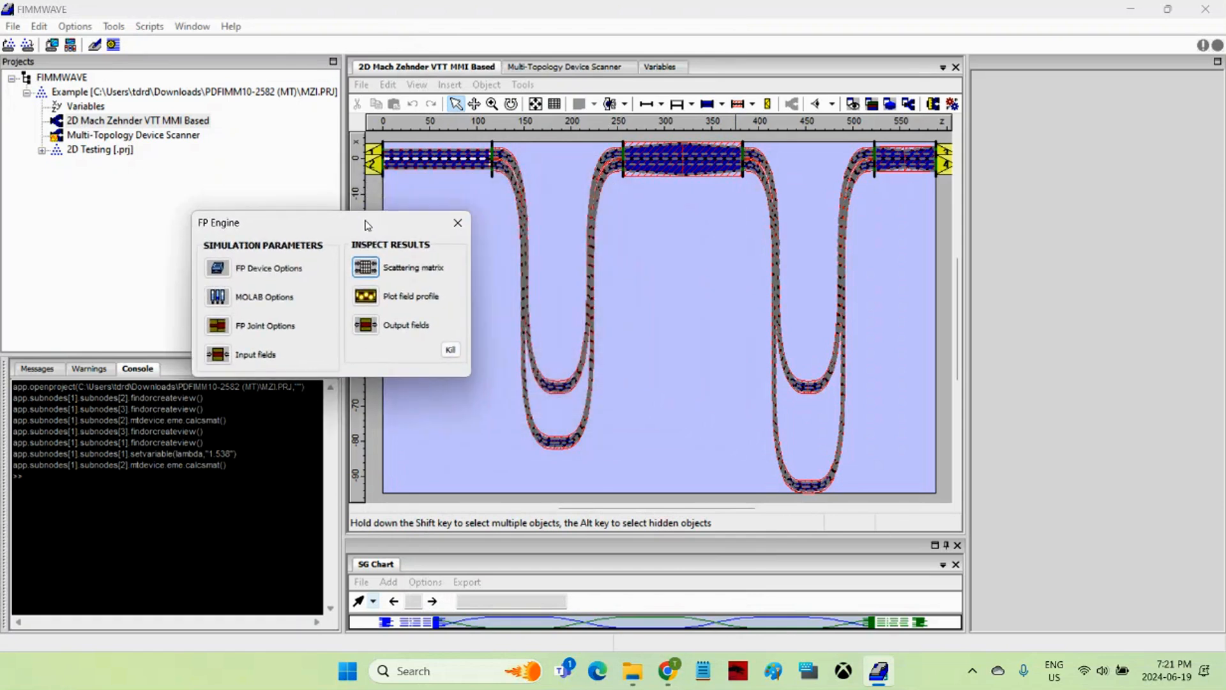
pyautogui.click(370, 298)
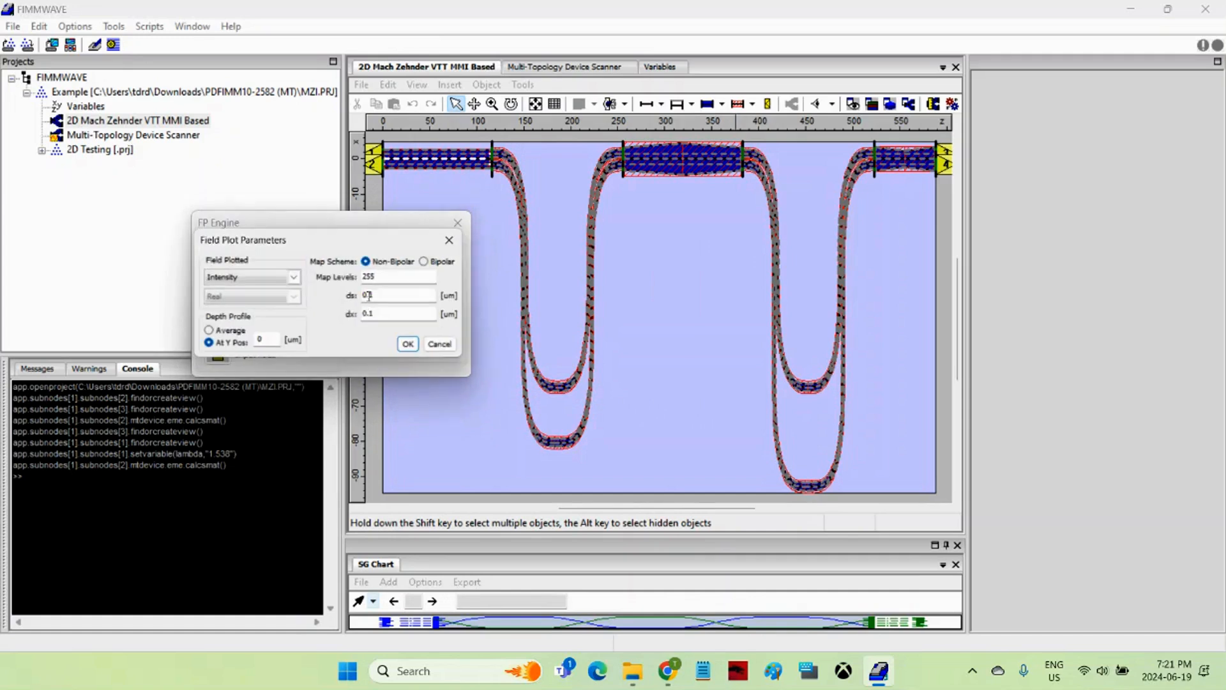
pyautogui.click(414, 346)
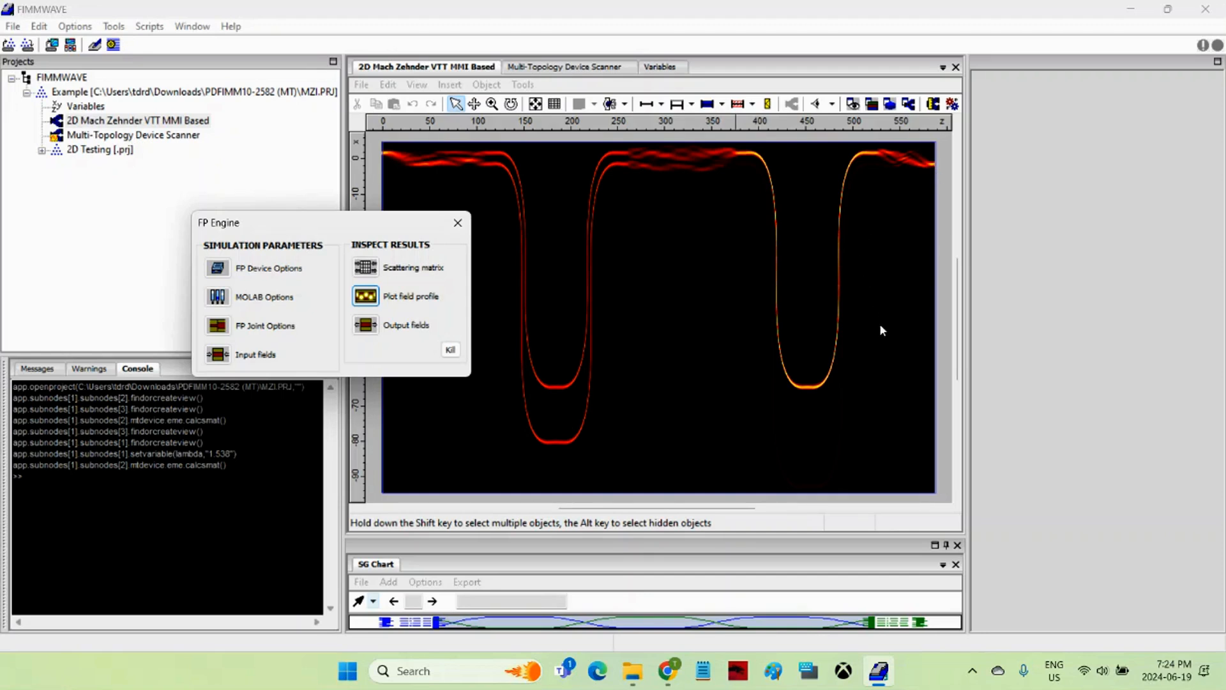
pyautogui.click(464, 228)
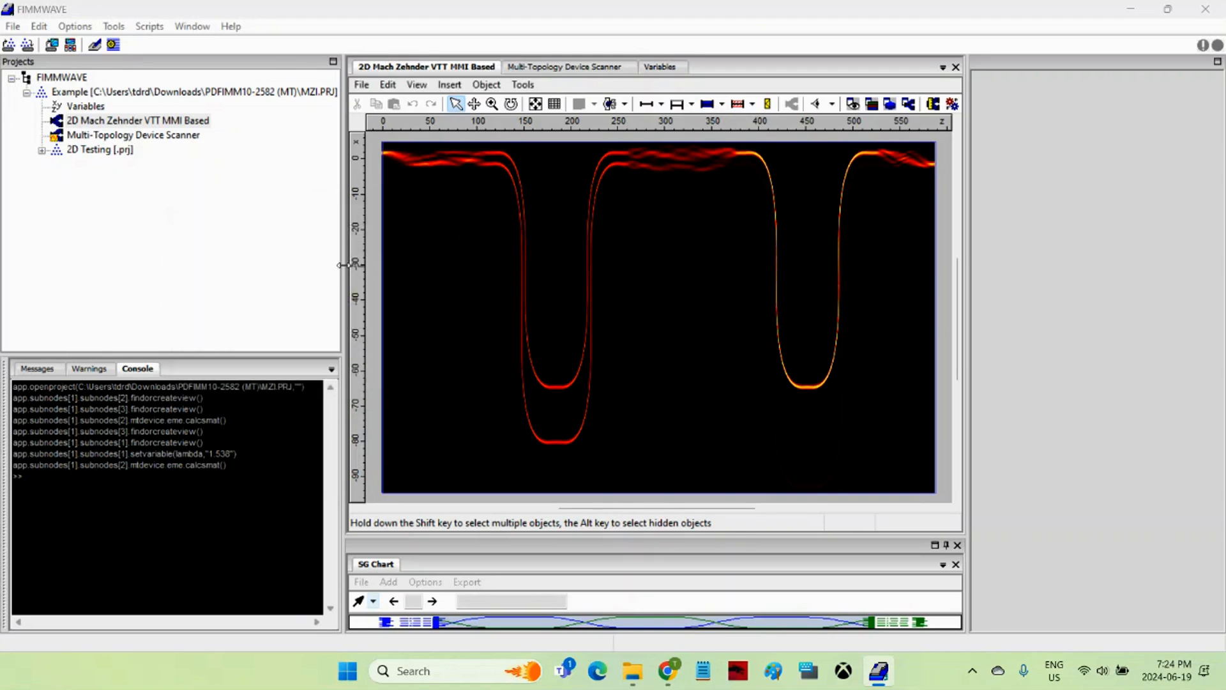
pyautogui.moveTo(341, 265); pyautogui.dragTo(248, 266)
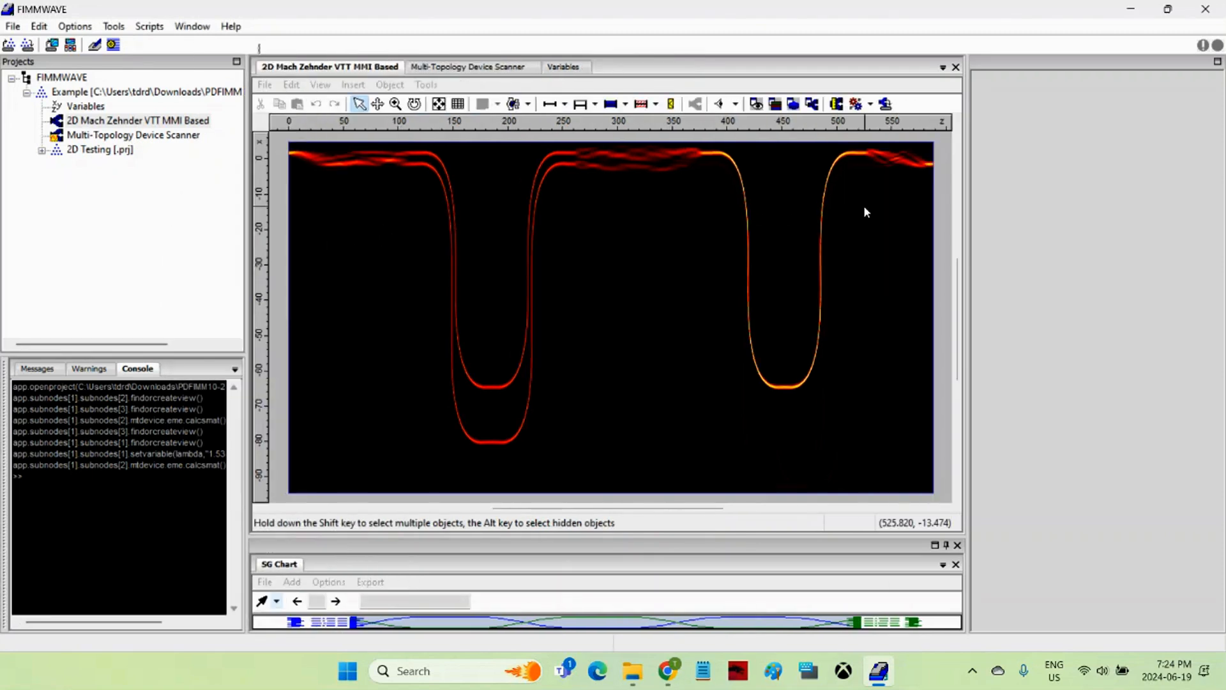